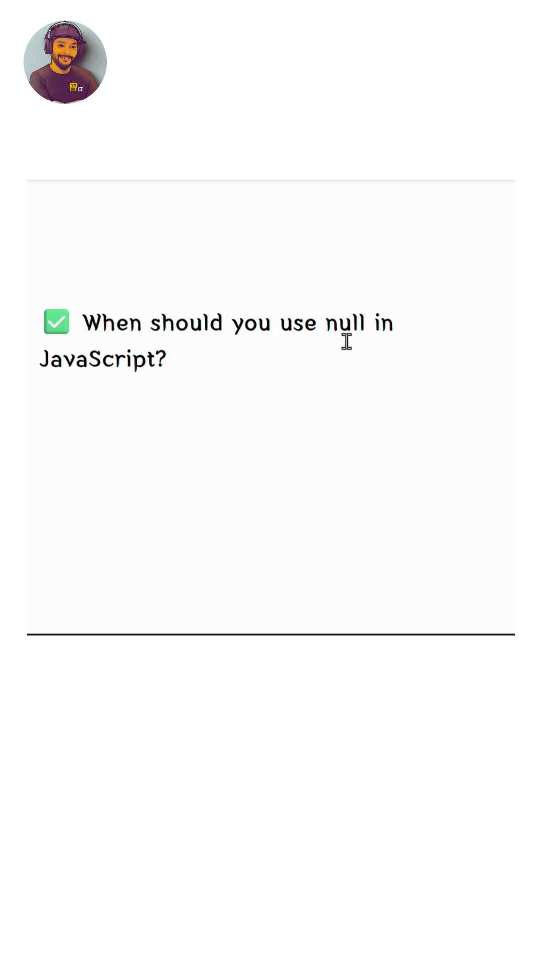
{"action": "scroll", "coordinate": [347, 341], "scroll_direction": "down", "scroll_amount": 3}
{"action": "scroll", "coordinate": [346, 341], "scroll_direction": "down", "scroll_amount": 3}
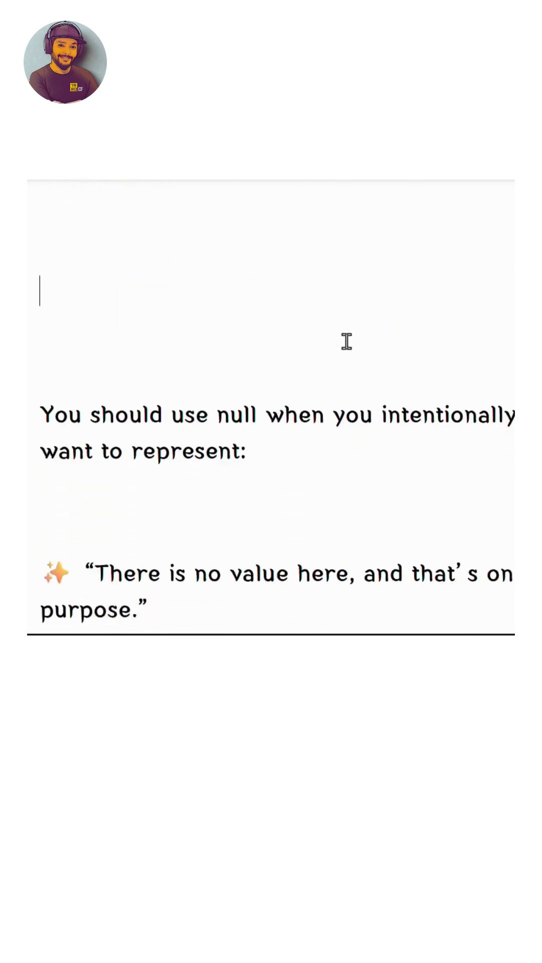